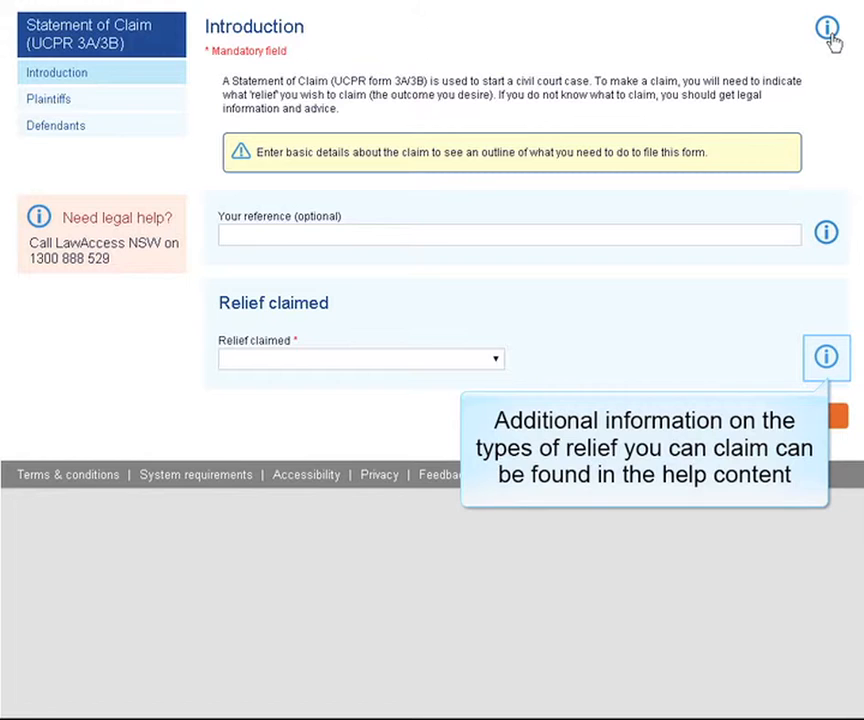
Claim 'Motor vehicle damages - liquidated' relief with a claim amount of 6905.50
{"action": "left_click", "coordinate": [826, 358]}
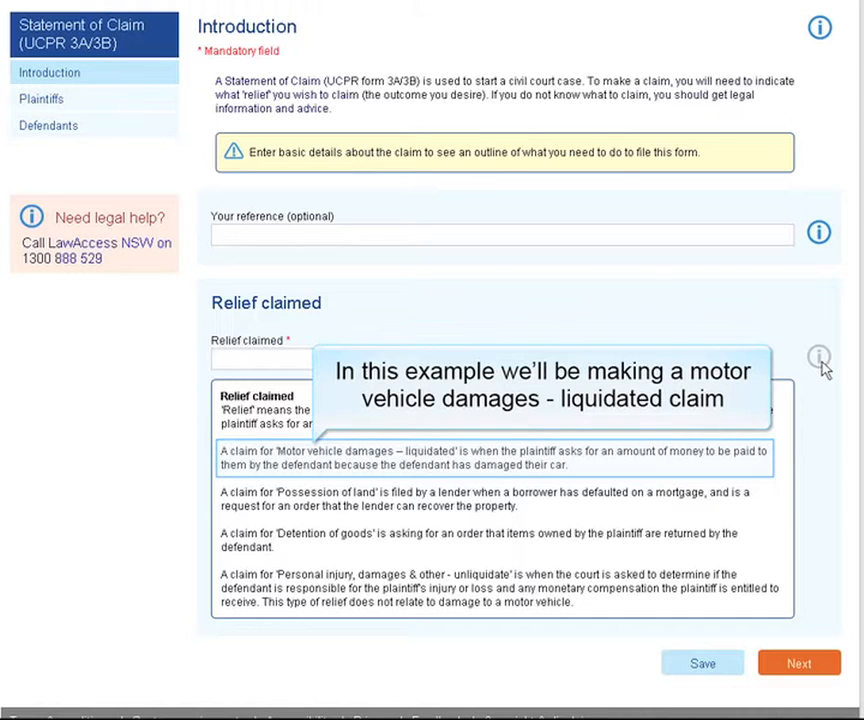
{"action": "left_click", "coordinate": [824, 360]}
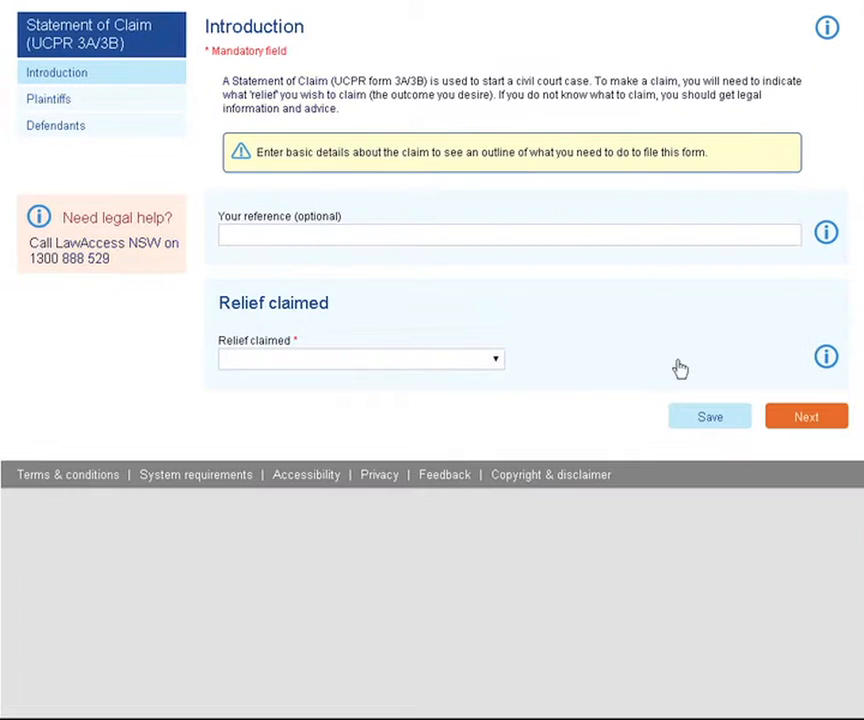
{"action": "left_click", "coordinate": [495, 362]}
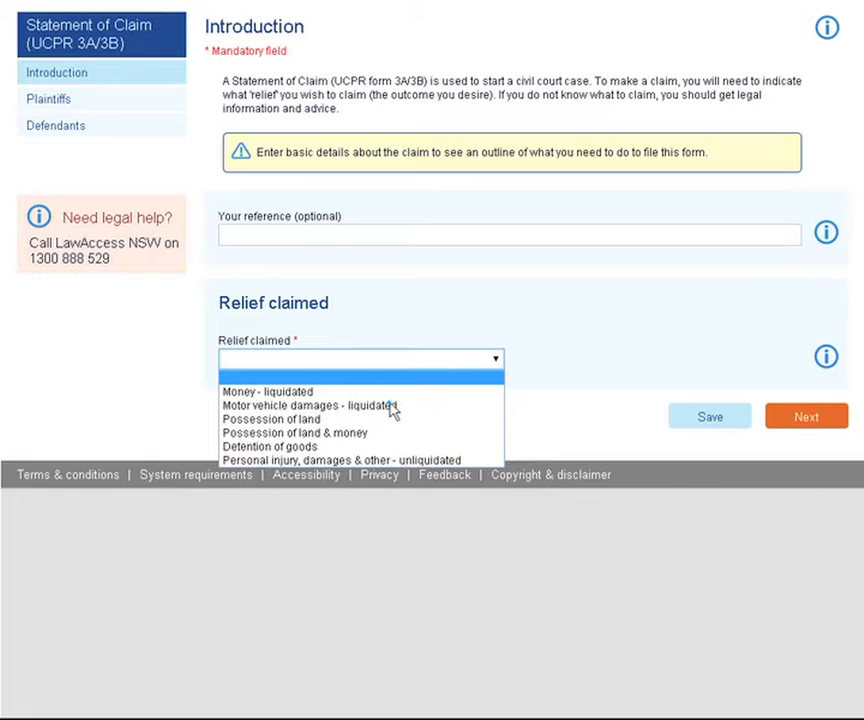
{"action": "left_click", "coordinate": [393, 406]}
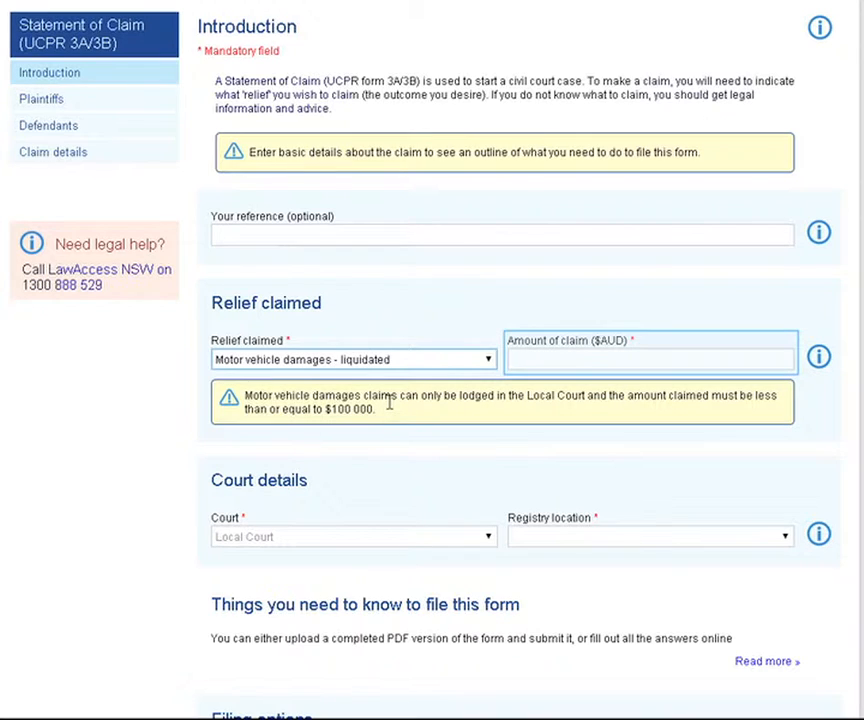
{"action": "left_click", "coordinate": [752, 357]}
{"action": "type", "text": "6905.50"}
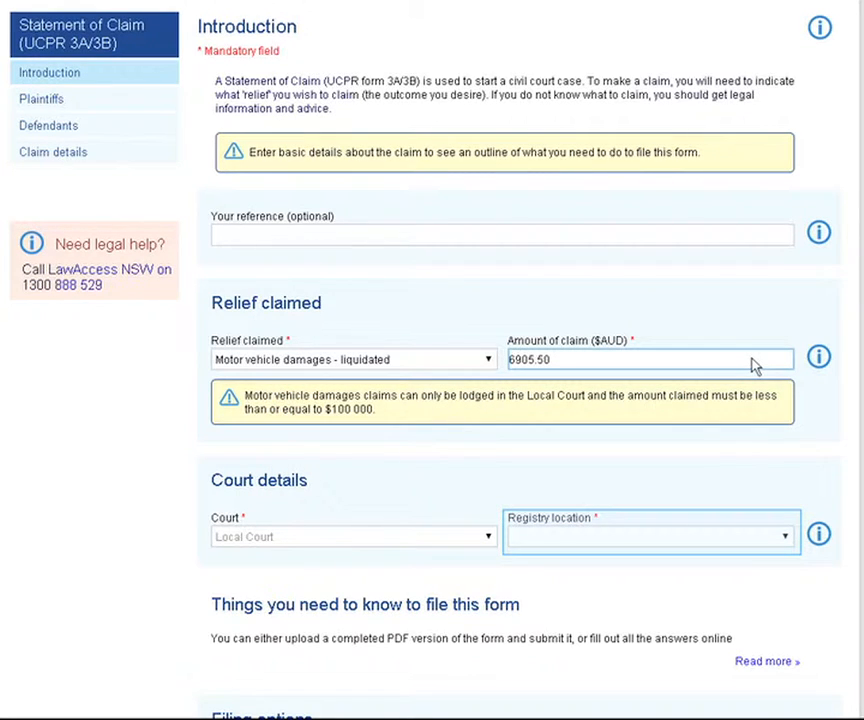
File at the Sydney registry as a Torts - Negligence - Motor Vehicle Accident claim
{"action": "left_click", "coordinate": [786, 538]}
{"action": "left_click_drag", "start_coordinate": [787, 285], "coordinate": [714, 465]}
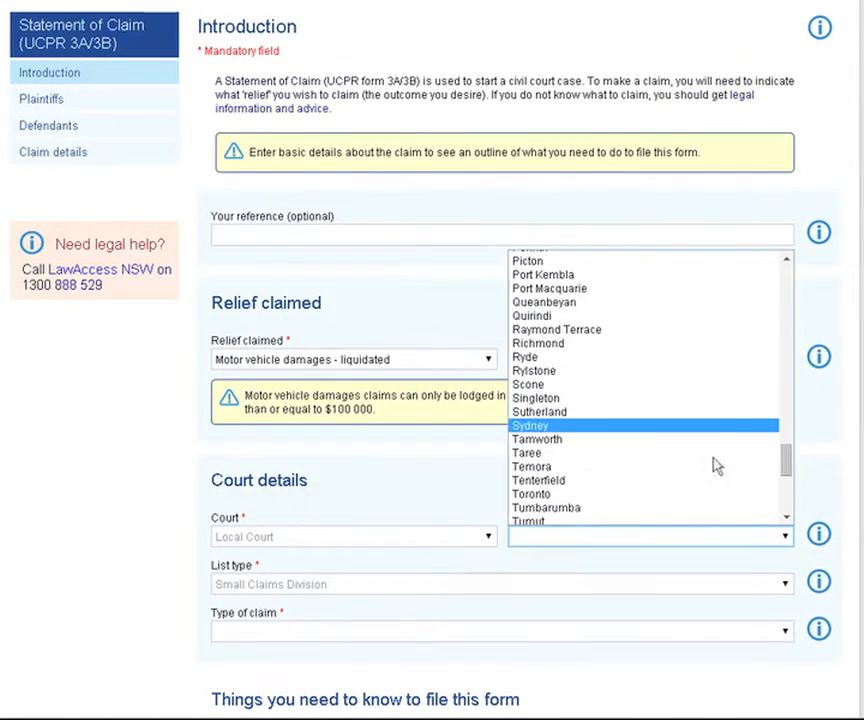
{"action": "left_click", "coordinate": [594, 430]}
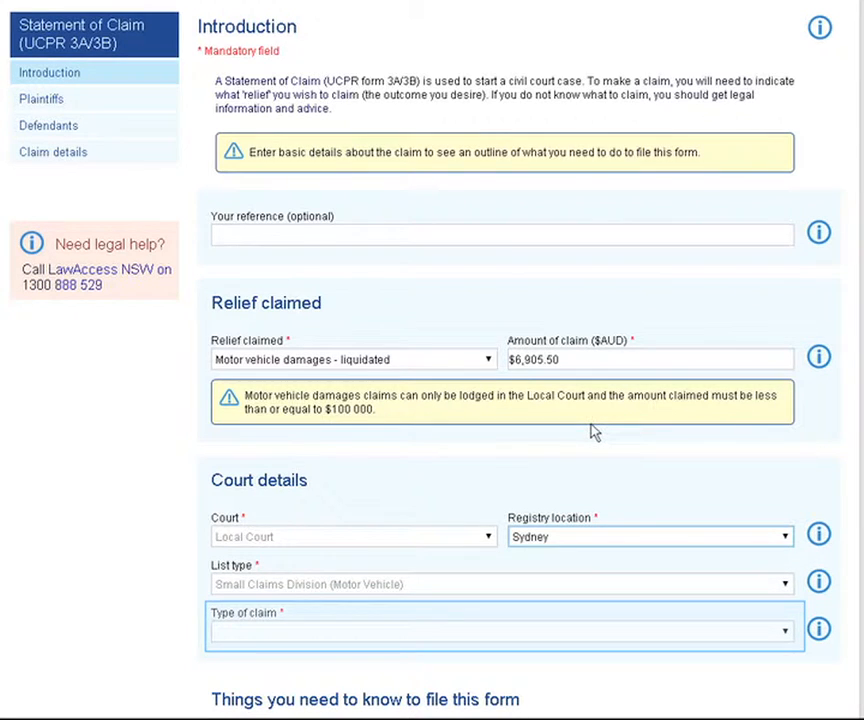
{"action": "left_click", "coordinate": [786, 632]}
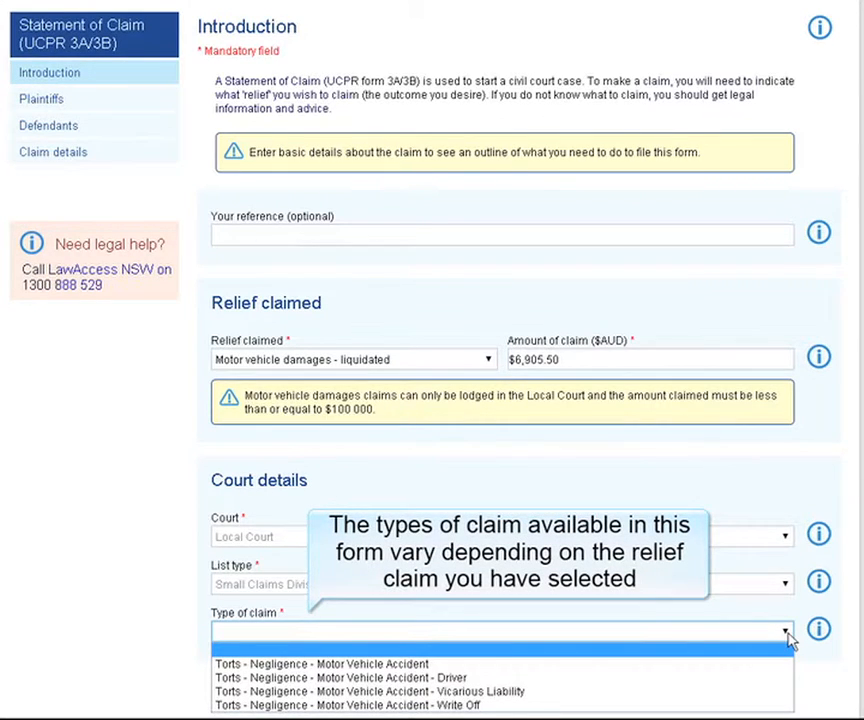
{"action": "left_click", "coordinate": [425, 664]}
Choose to fill out the answers online and continue to the Plaintiffs step
{"action": "scroll", "coordinate": [671, 528], "scroll_direction": "down", "scroll_amount": 4}
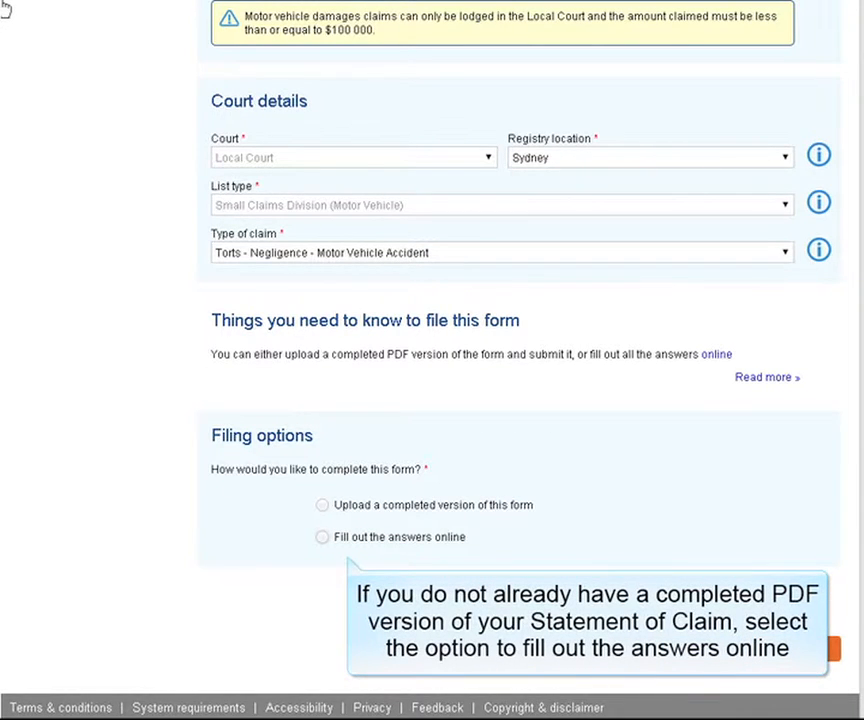
{"action": "left_click", "coordinate": [322, 537]}
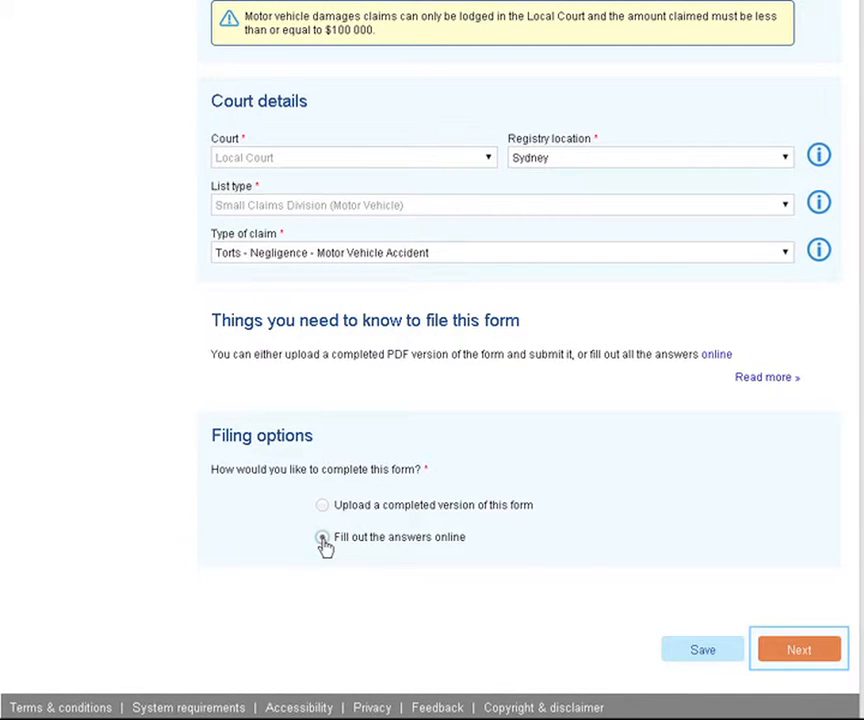
{"action": "left_click", "coordinate": [791, 650]}
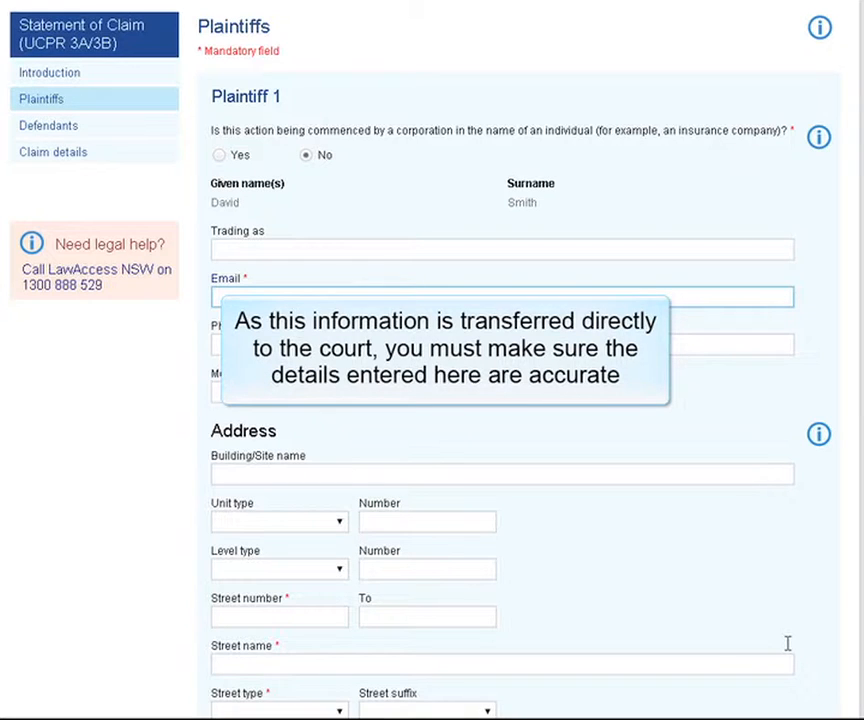
Enter the plaintiff's e-mail address, street number and street name, with street type Street
{"action": "scroll", "coordinate": [661, 550], "scroll_direction": "down", "scroll_amount": 3}
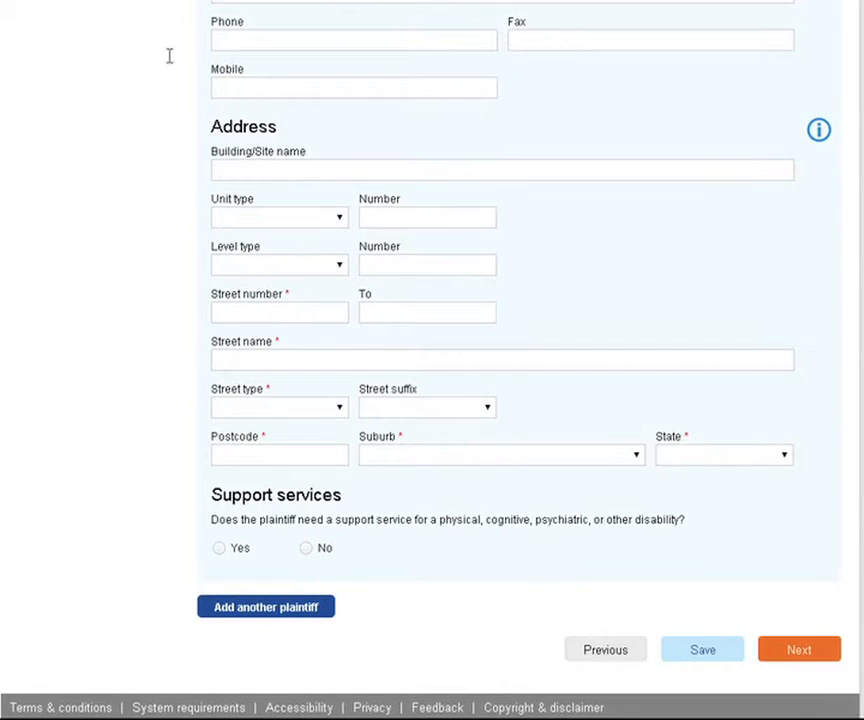
{"action": "left_click", "coordinate": [251, 311]}
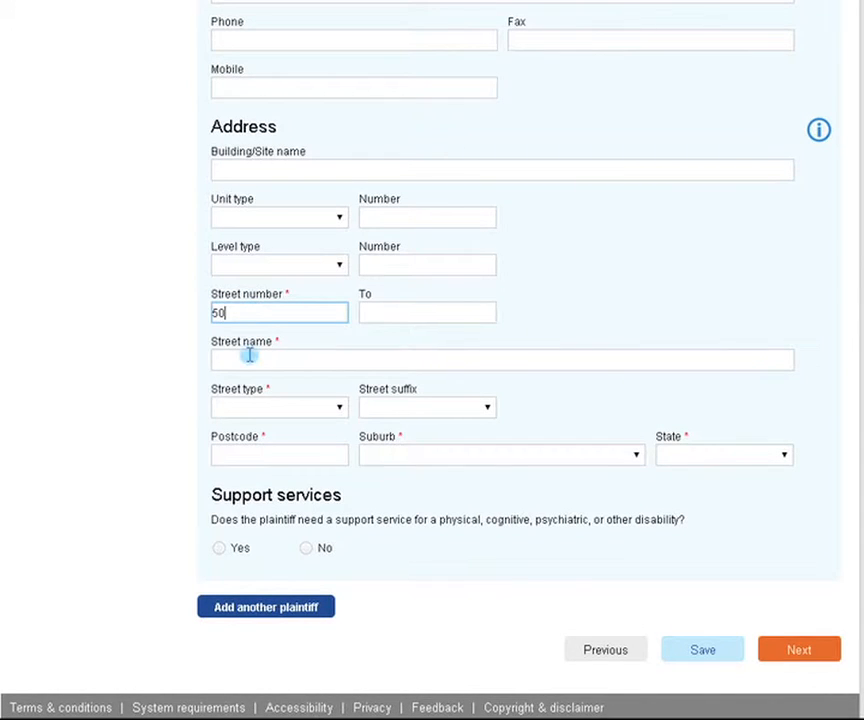
{"action": "left_click", "coordinate": [249, 357]}
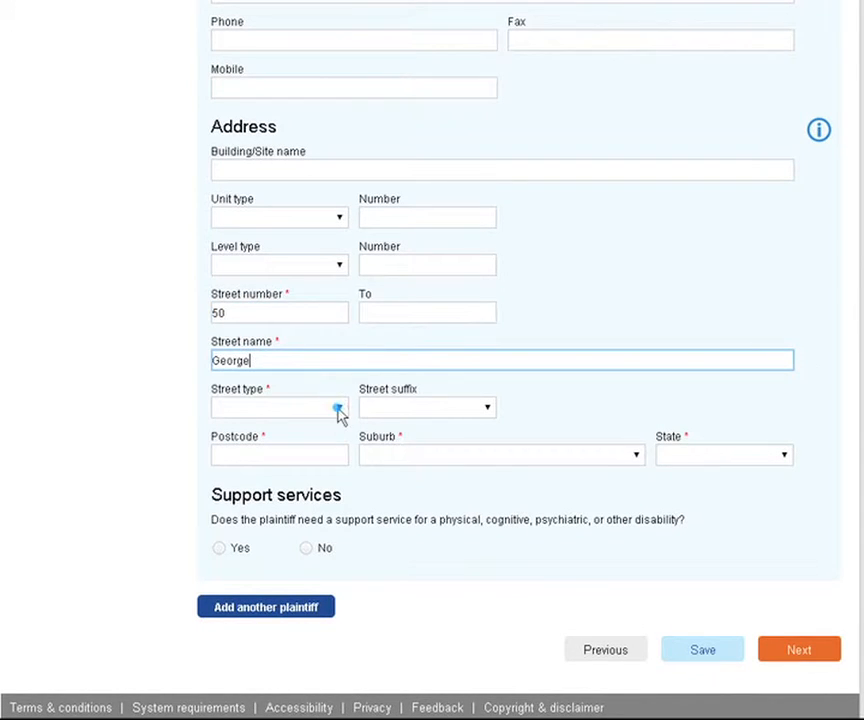
{"action": "left_click", "coordinate": [339, 411]}
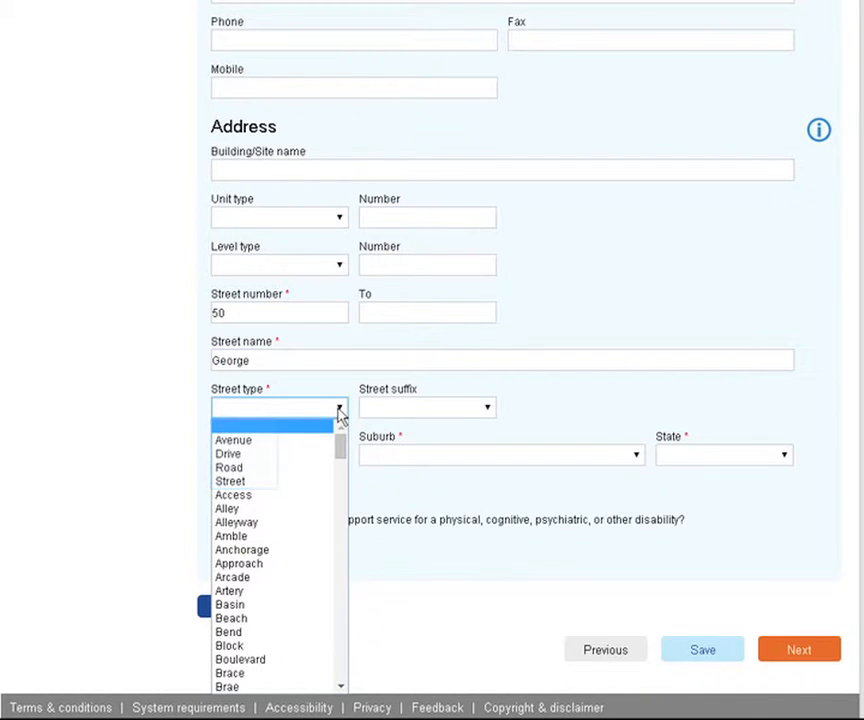
{"action": "left_click", "coordinate": [240, 481]}
Set the plaintiff's postcode 2000 and suburb SYDNEY, mark no support services needed, and continue
{"action": "left_click", "coordinate": [272, 455]}
{"action": "type", "text": "2000"}
{"action": "left_click", "coordinate": [636, 455]}
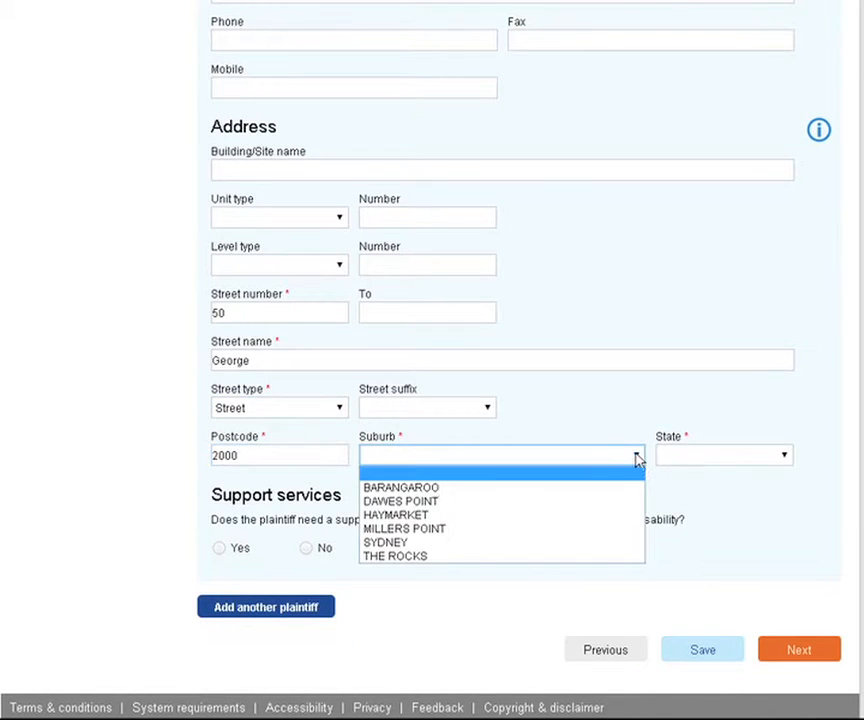
{"action": "left_click", "coordinate": [418, 545]}
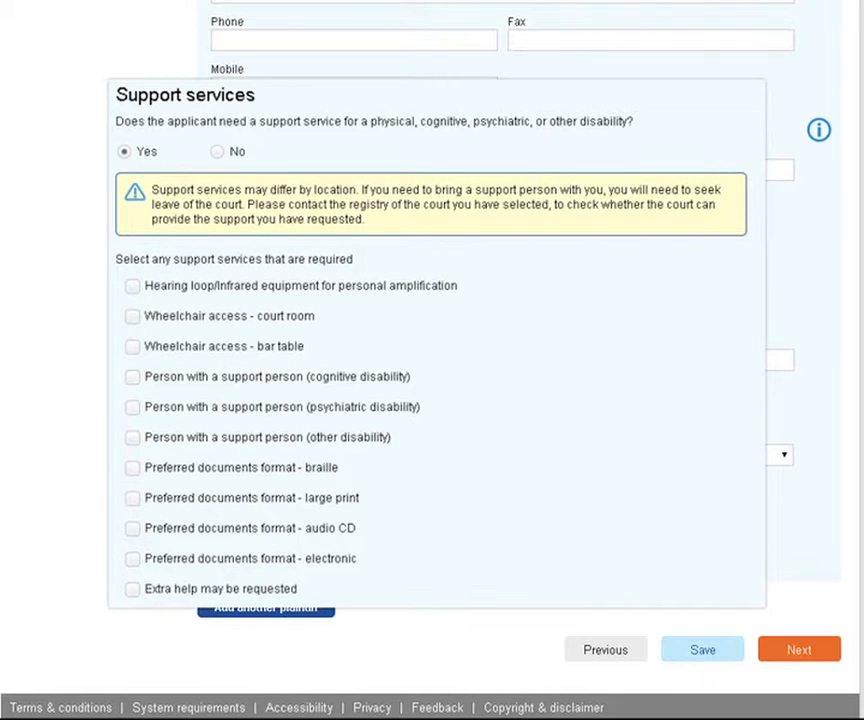
{"action": "left_click", "coordinate": [306, 548]}
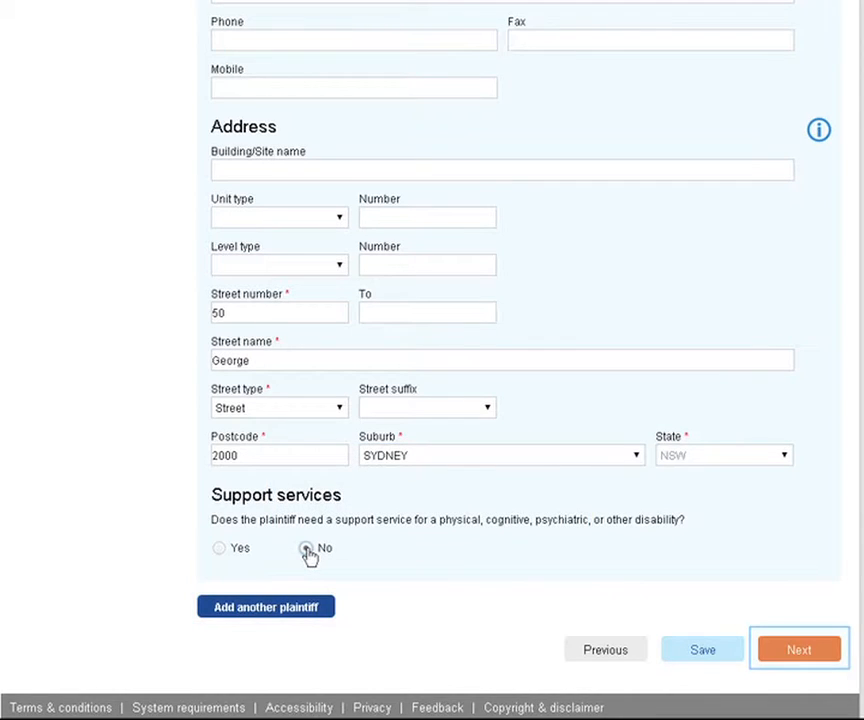
{"action": "left_click", "coordinate": [812, 650]}
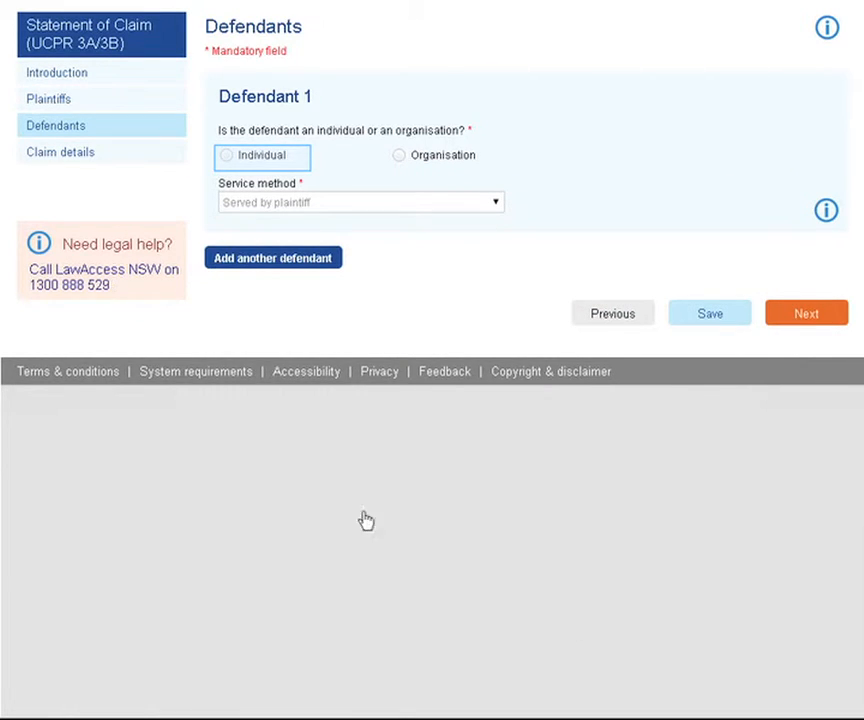
Mark the defendant as an individual and enter the defendant's given name and surname
{"action": "left_click", "coordinate": [227, 157]}
{"action": "left_click", "coordinate": [222, 201]}
{"action": "left_click", "coordinate": [516, 199]}
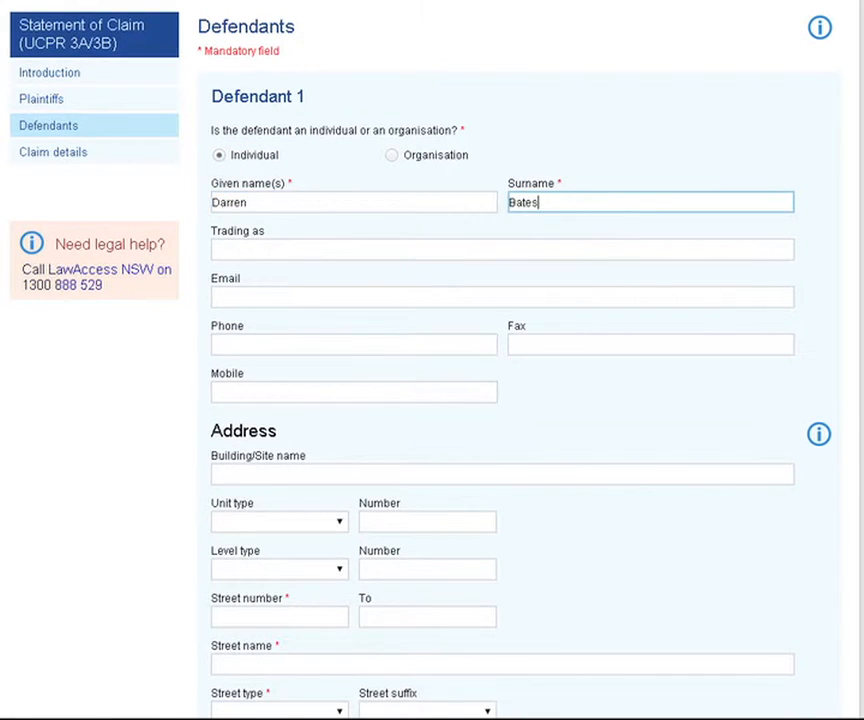
Enter the defendant's street address with street type Street, postcode 2000 and suburb SYDNEY
{"action": "scroll", "coordinate": [778, 533], "scroll_direction": "down", "scroll_amount": 3}
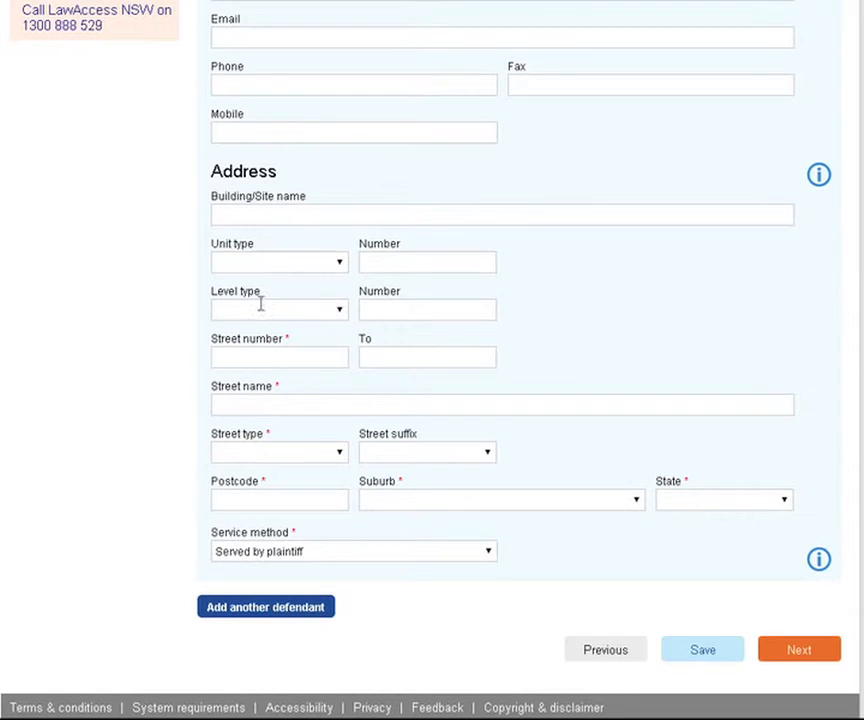
{"action": "left_click", "coordinate": [263, 359]}
{"action": "left_click", "coordinate": [281, 405]}
{"action": "left_click", "coordinate": [340, 452]}
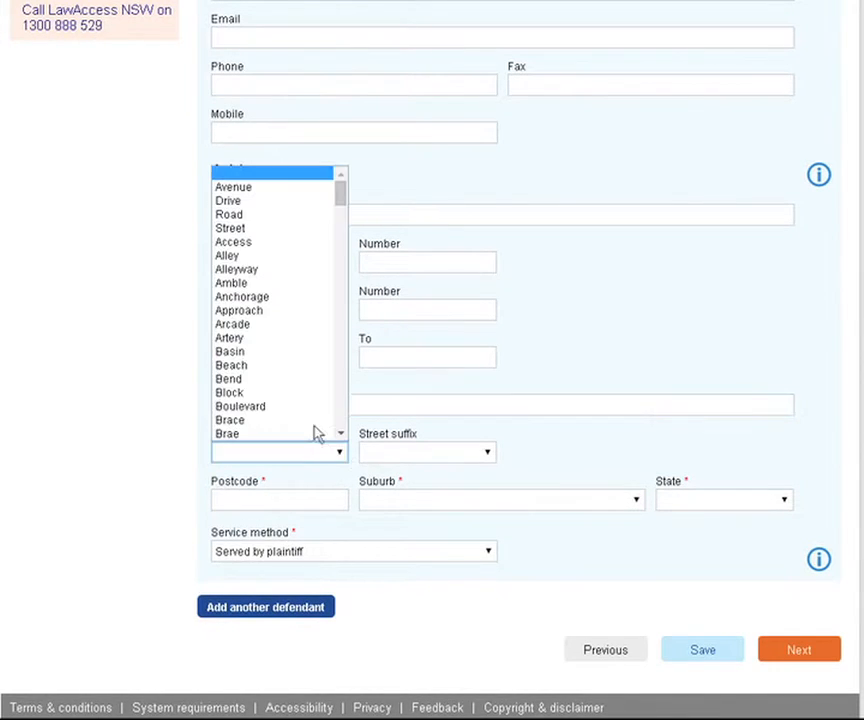
{"action": "left_click", "coordinate": [297, 229]}
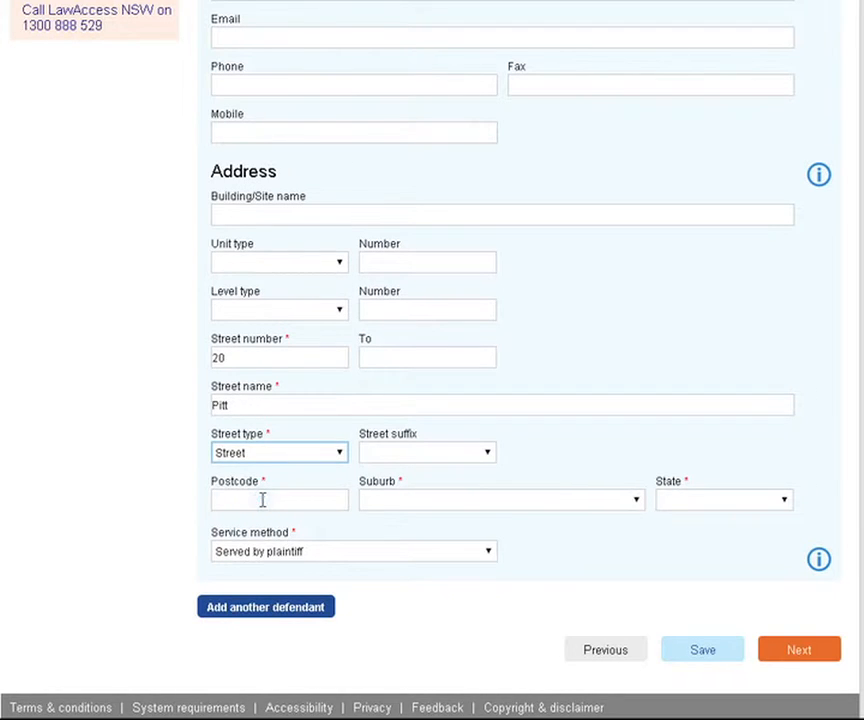
{"action": "left_click", "coordinate": [263, 500]}
{"action": "type", "text": "2000"}
{"action": "left_click", "coordinate": [634, 503]}
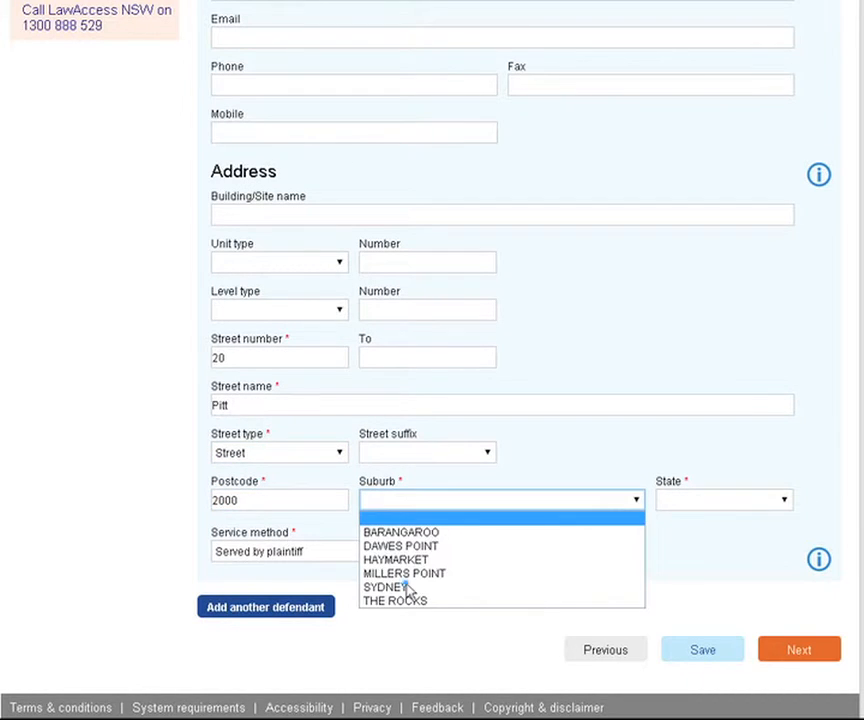
{"action": "left_click", "coordinate": [405, 583]}
Keep service by the plaintiff and continue to Claim details
{"action": "left_click", "coordinate": [490, 553]}
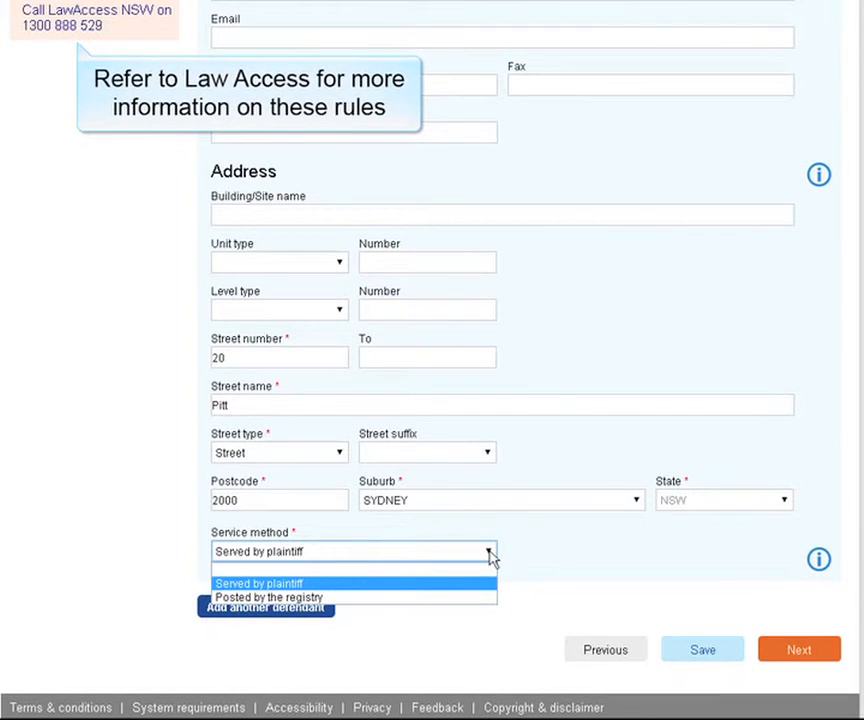
{"action": "left_click", "coordinate": [490, 556]}
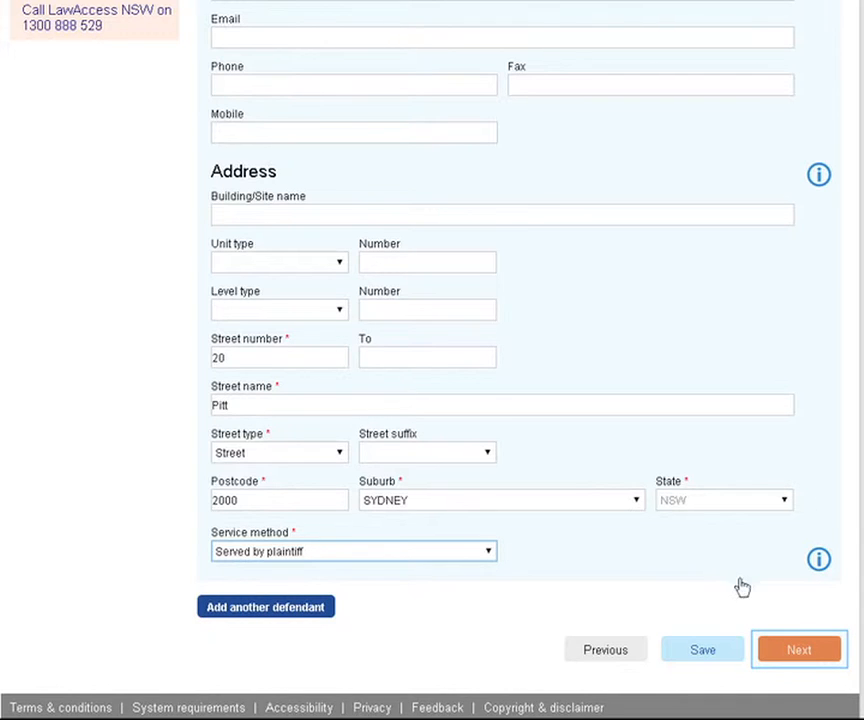
{"action": "left_click", "coordinate": [806, 652]}
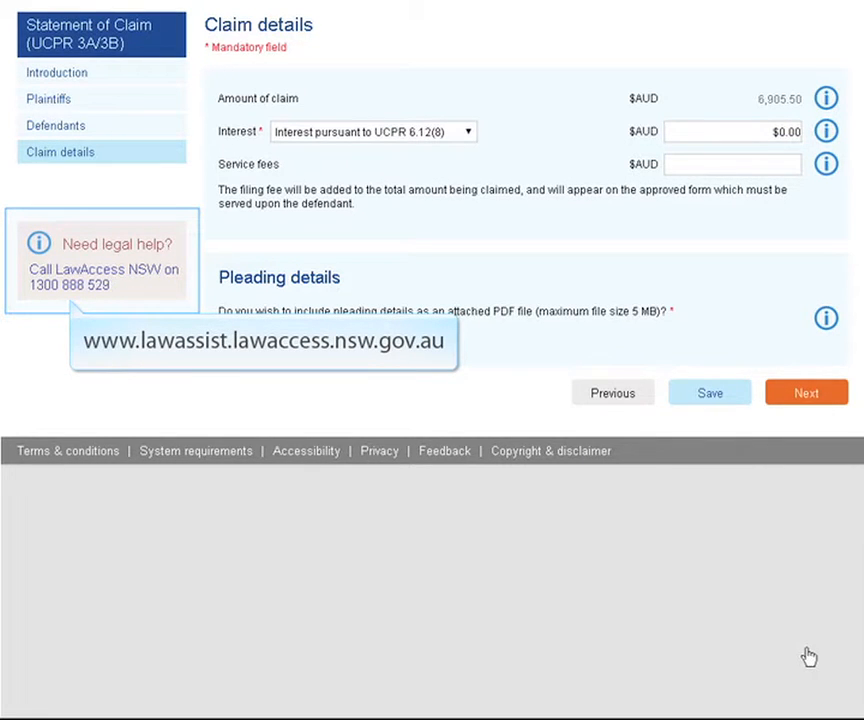
Choose to type the pleadings, paste the prepared numbered pleading text, and submit the form
{"action": "left_click", "coordinate": [835, 320]}
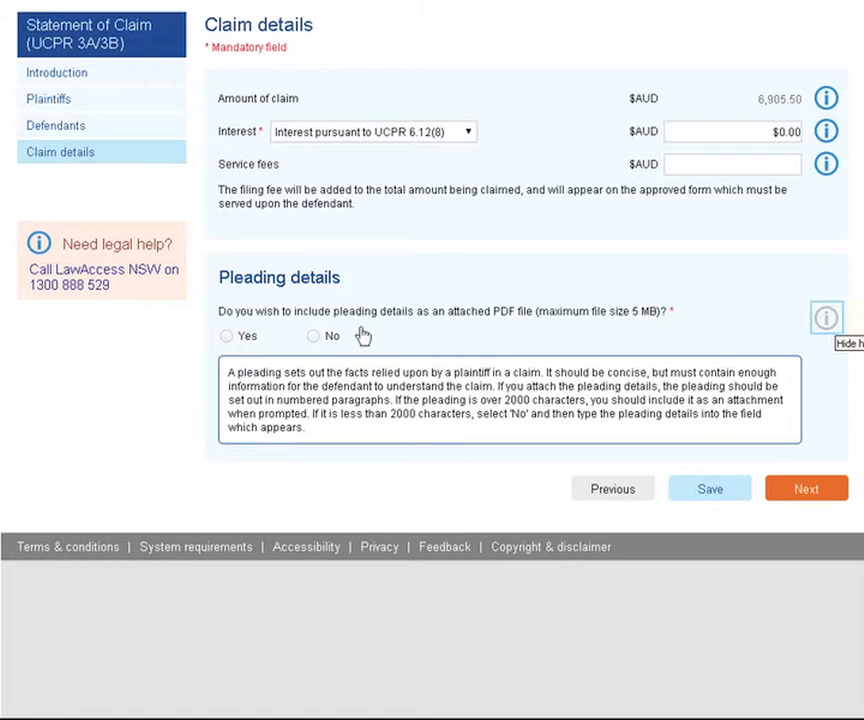
{"action": "left_click", "coordinate": [316, 340]}
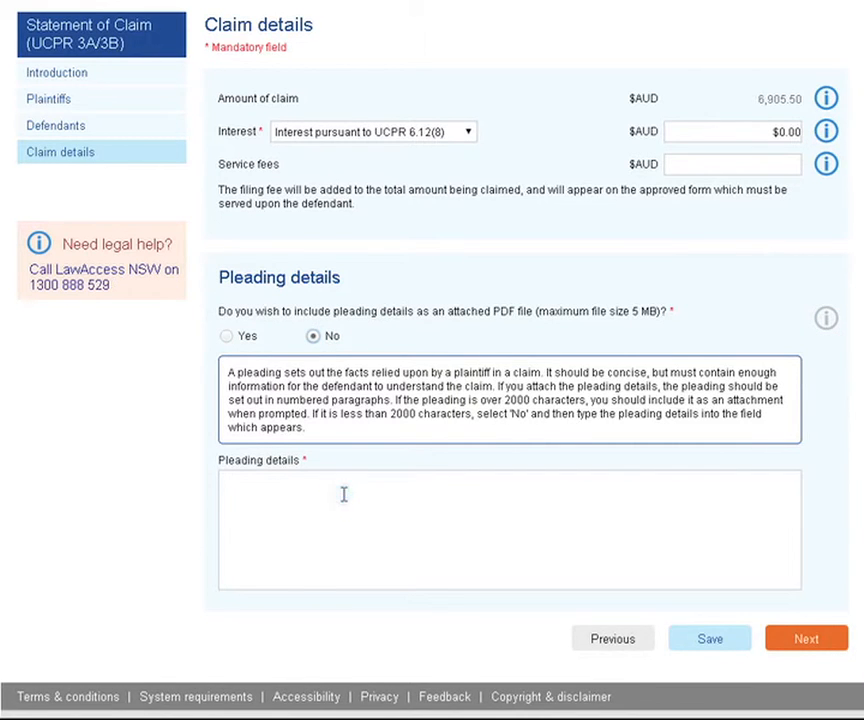
{"action": "left_click", "coordinate": [343, 494]}
{"action": "key", "text": "ctrl+v"}
{"action": "scroll", "coordinate": [804, 467], "scroll_direction": "down", "scroll_amount": 2}
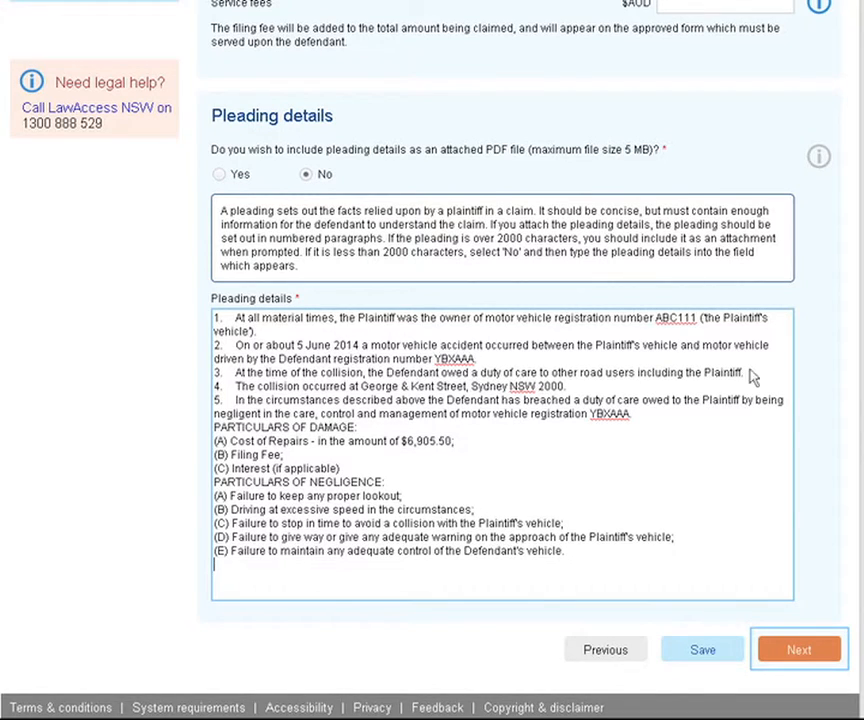
{"action": "left_click", "coordinate": [798, 650]}
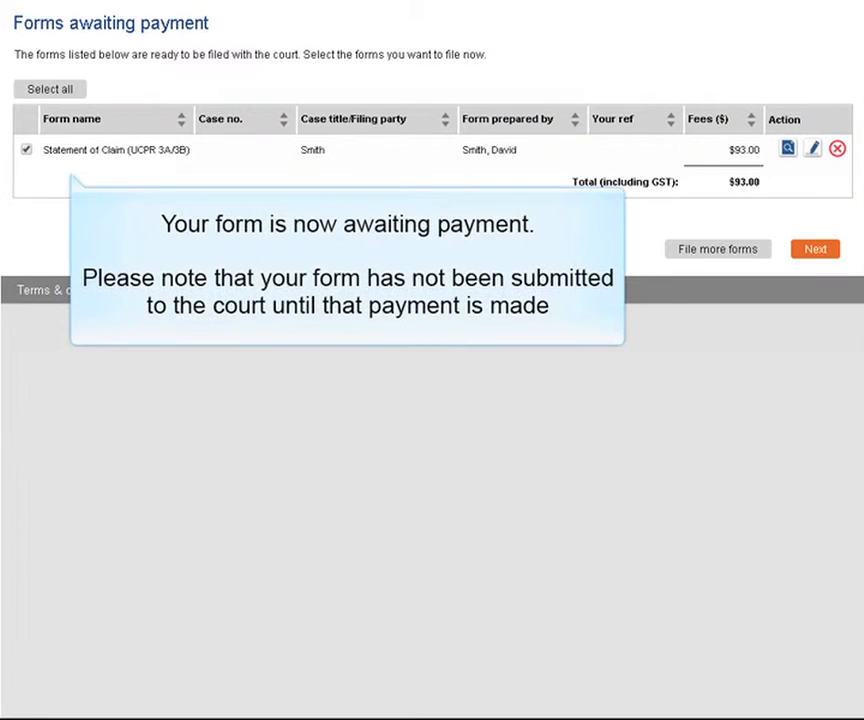